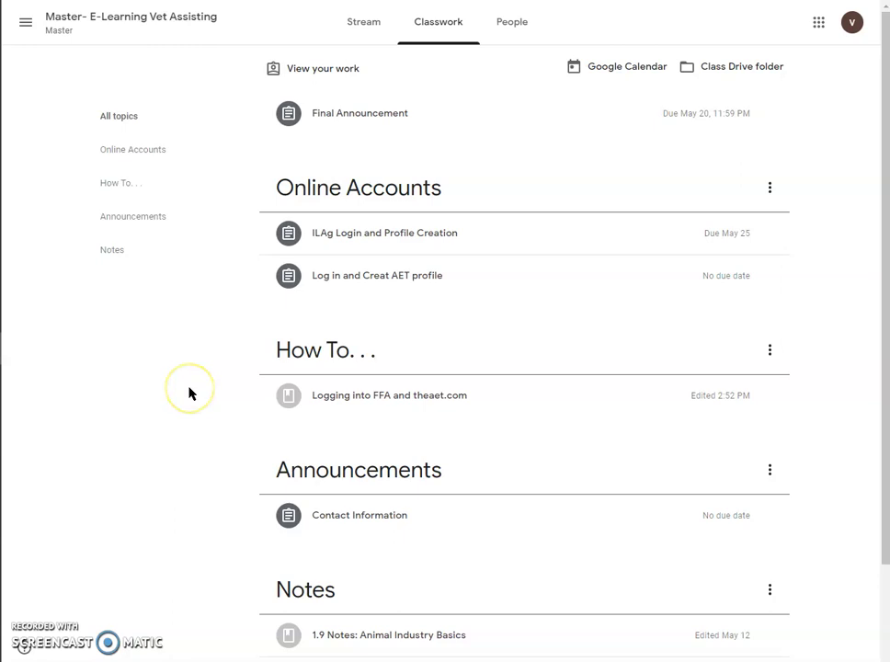
Expand the ILAg assignment and its 'Log in and Creat AET profile' instructions in Classwork.
click(390, 237)
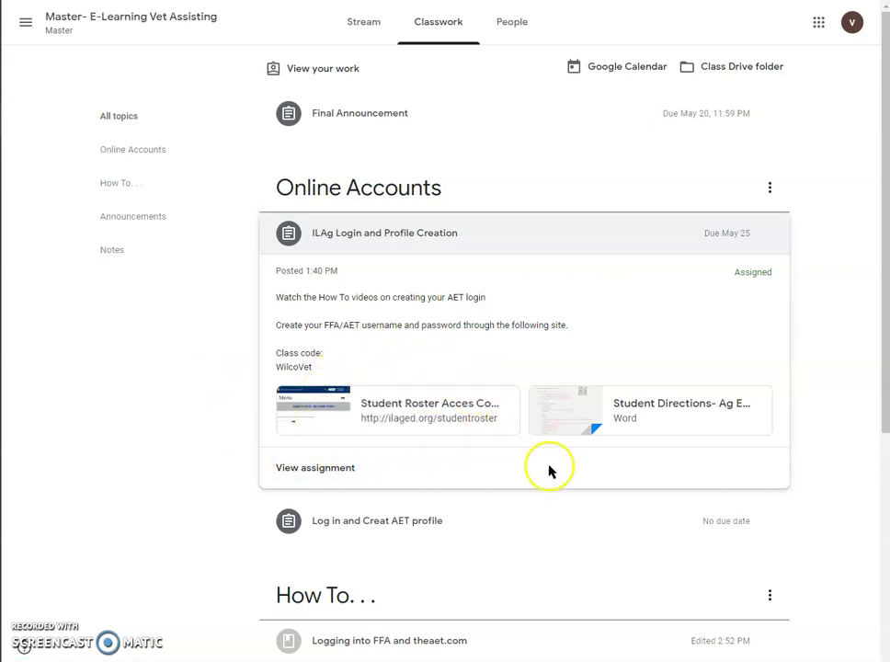
click(510, 517)
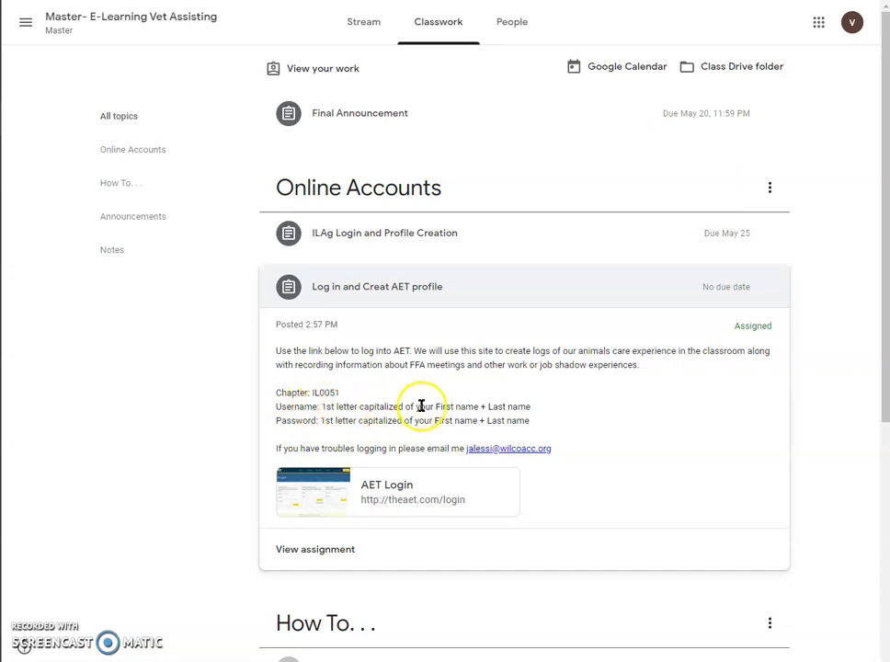
double_click(390, 408)
click(679, 419)
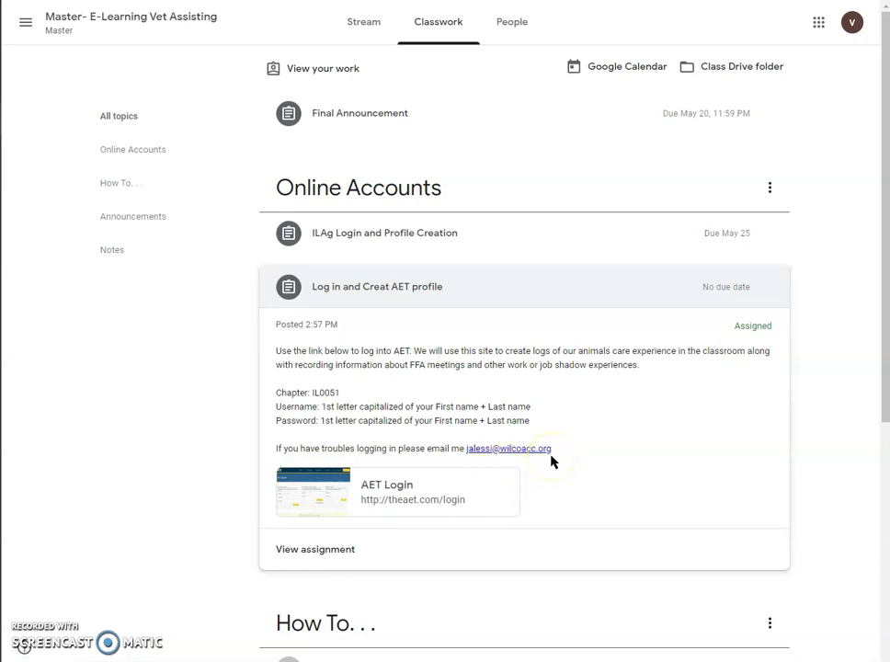
Go to the AET login page, clear both chapter fields and enter student chapter IL0051.
click(495, 483)
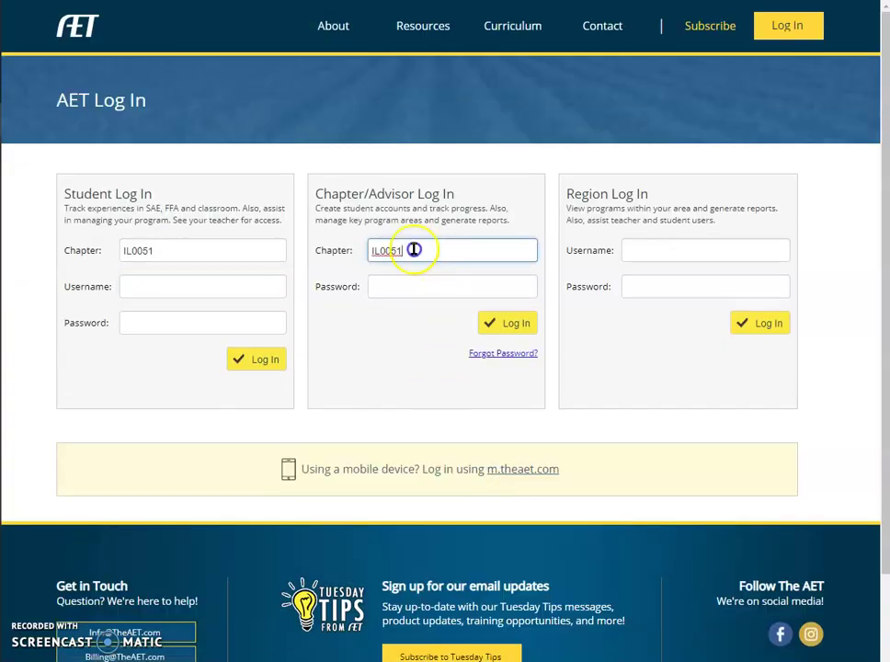
drag(413, 248, 323, 248)
key(BackSpace)
drag(248, 260, 84, 250)
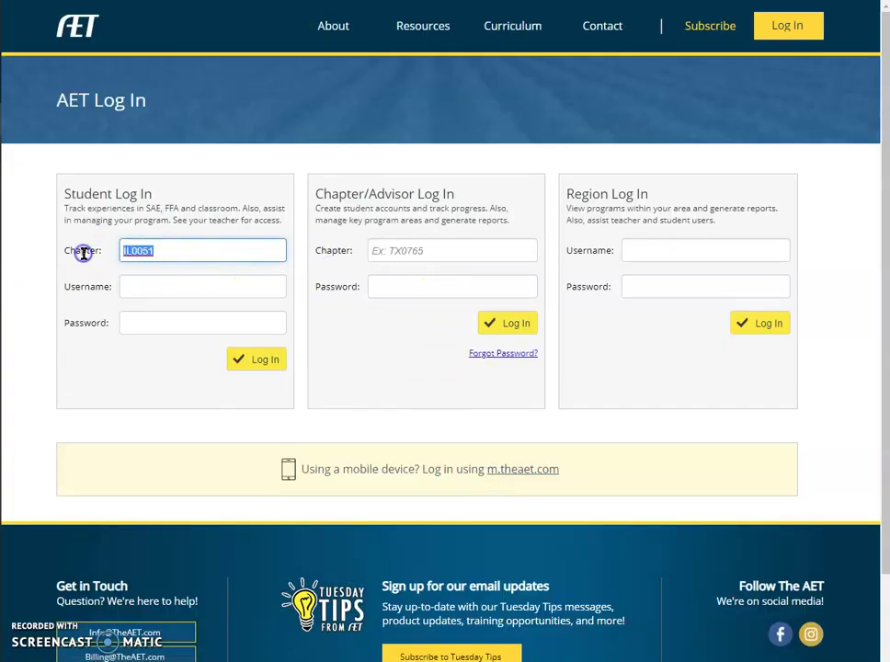
key(BackSpace)
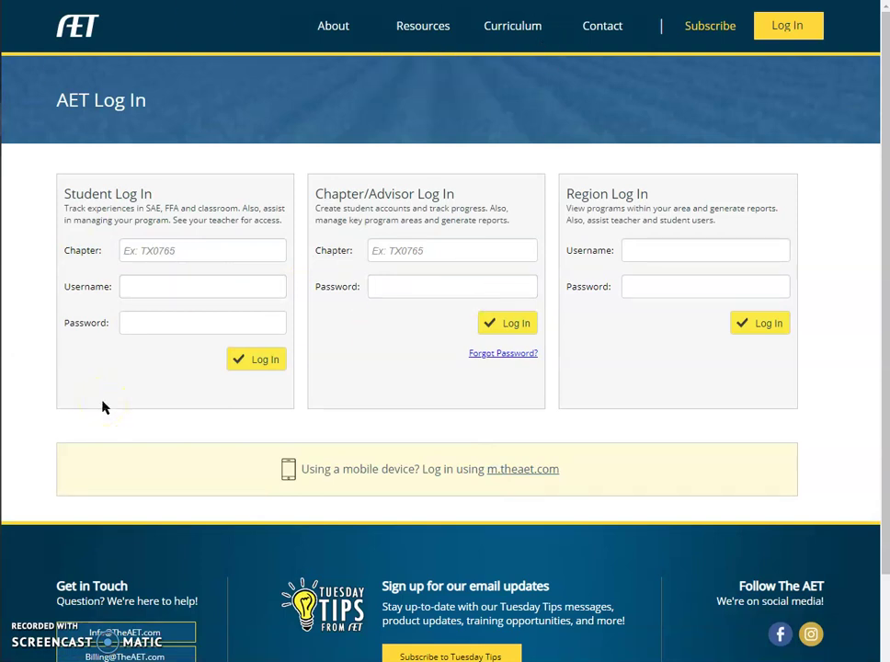
click(195, 248)
text(IL)
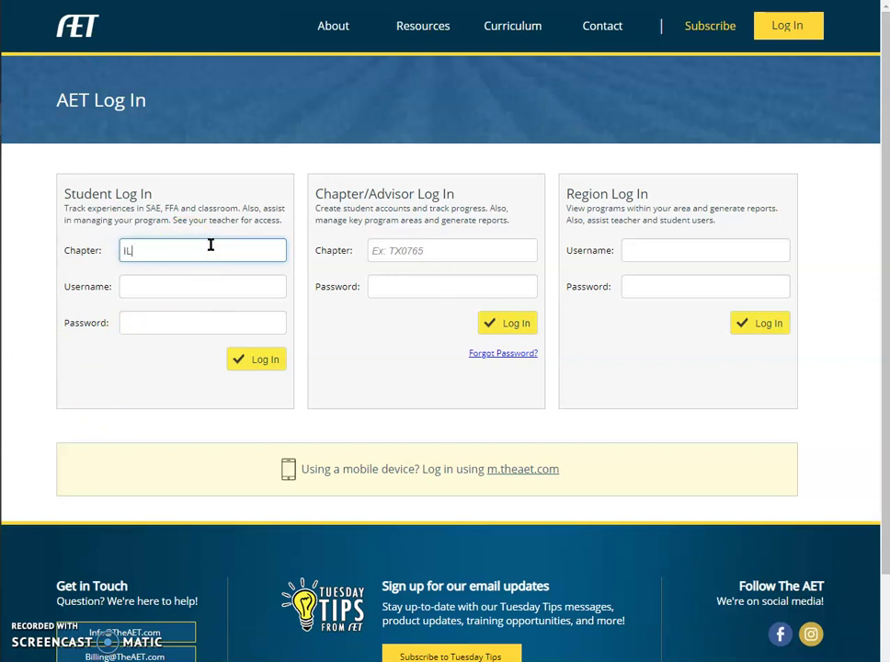
text(0051)
Enter the student's username and password in Student Log In and submit.
click(202, 278)
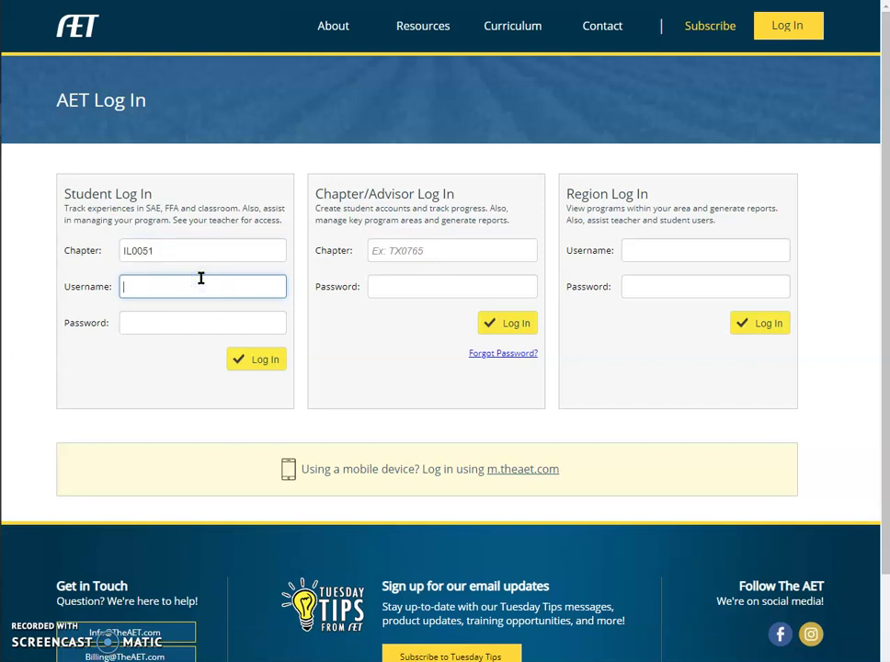
drag(158, 280, 122, 288)
drag(167, 287, 129, 287)
click(253, 333)
text(•••••••)
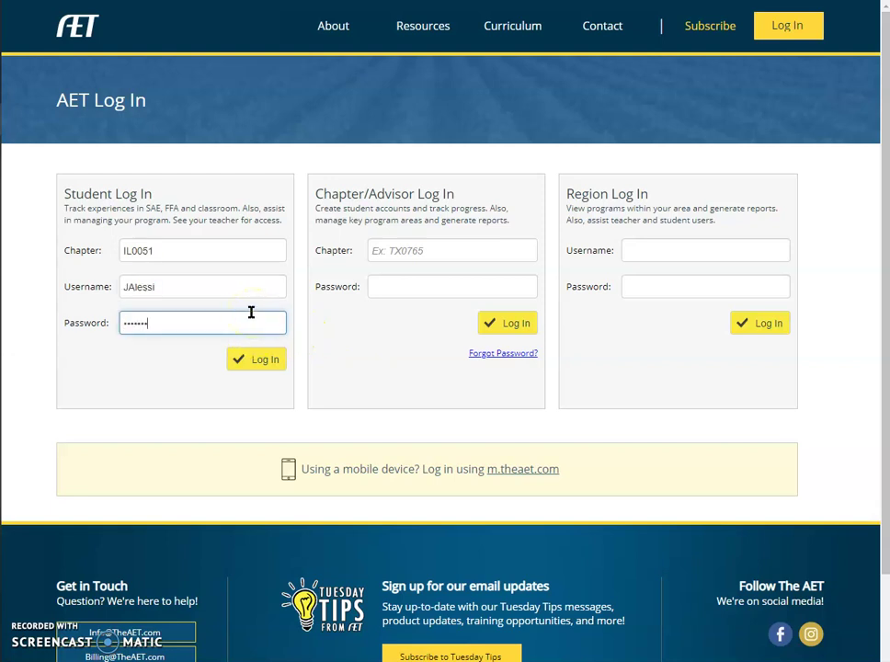
click(253, 291)
click(183, 327)
key(Return)
text(•••••••)
Log in as the student and go to the Profile tile on the Student Dashboard.
click(230, 360)
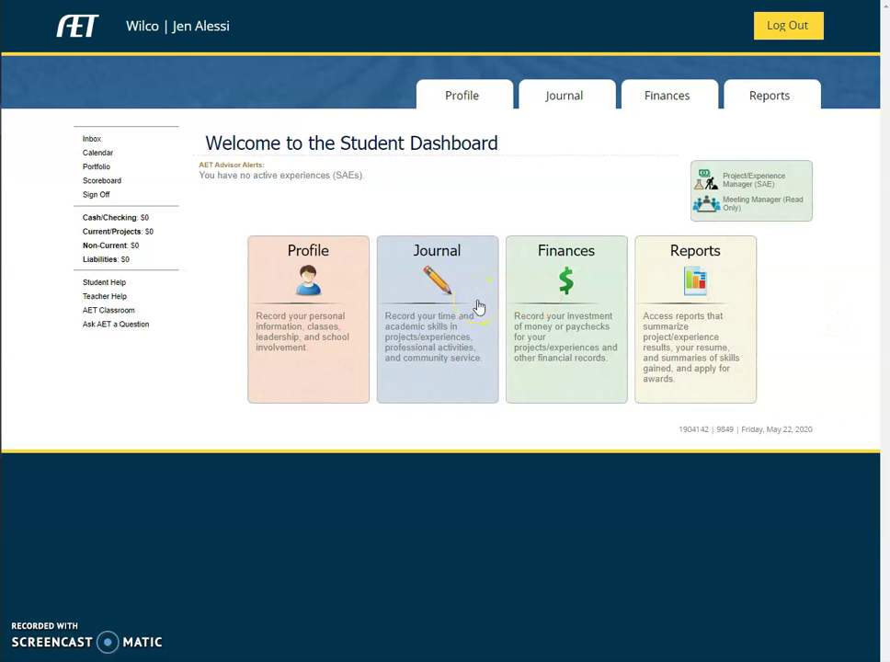
click(338, 333)
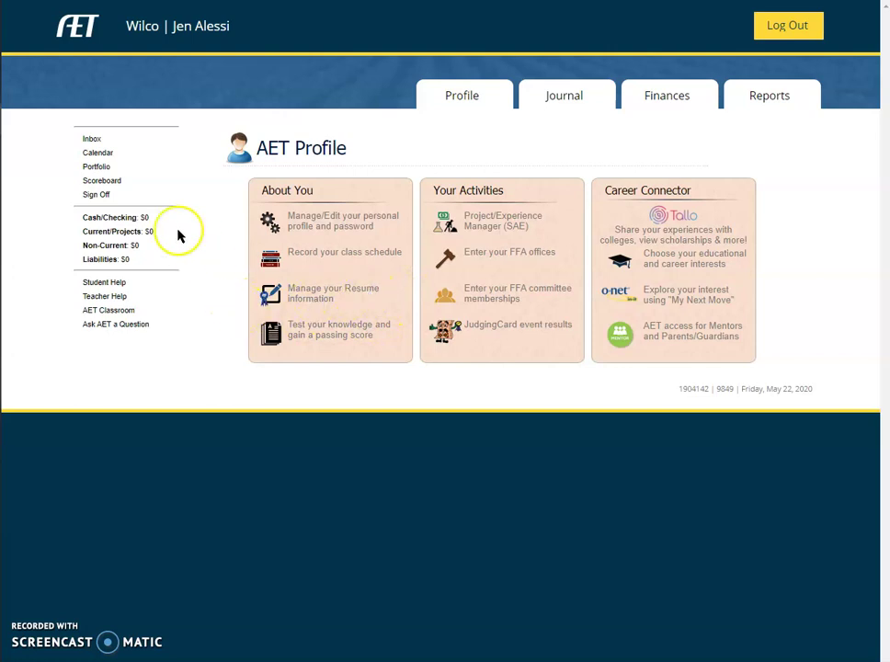
Go to 'Manage/Edit your personal profile and password', then open and cancel the Parents/Guardians editor.
click(360, 227)
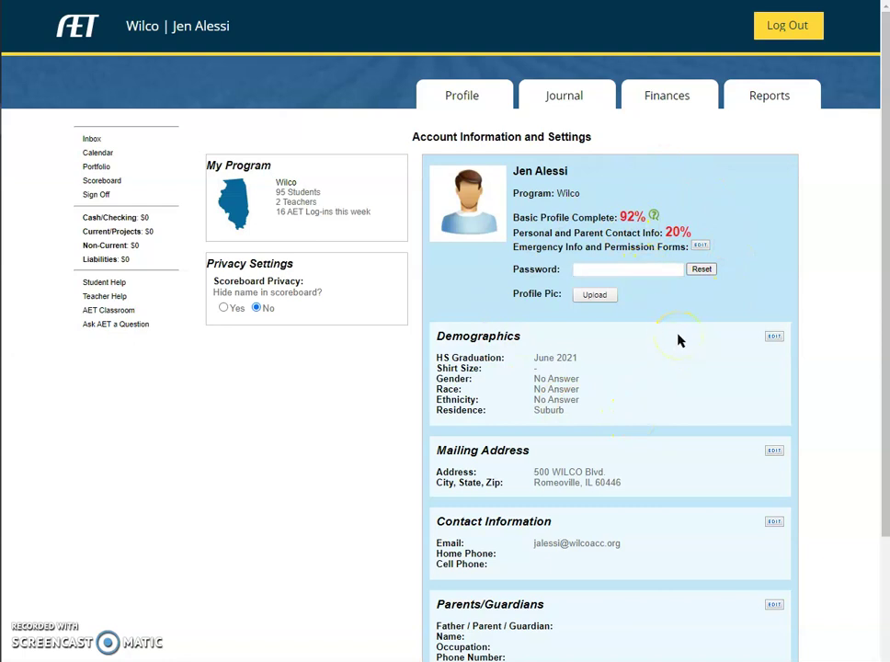
click(631, 365)
scroll(710, 550, down, 3)
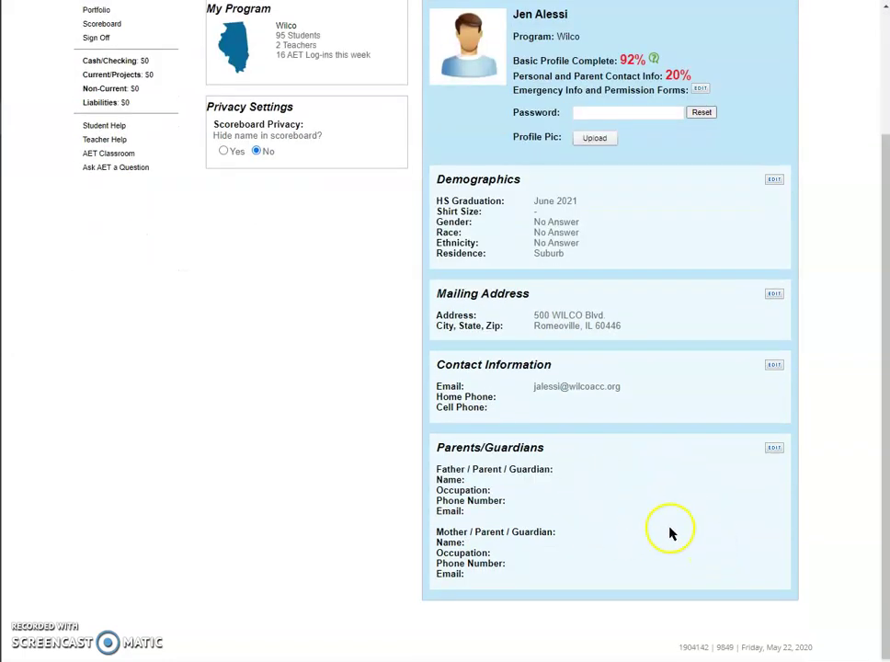
click(774, 450)
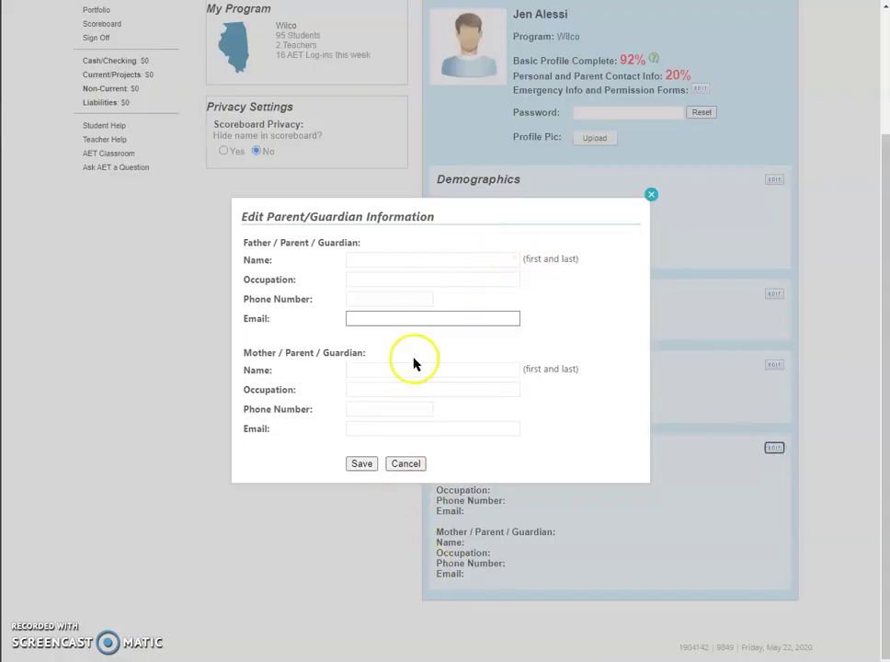
click(406, 463)
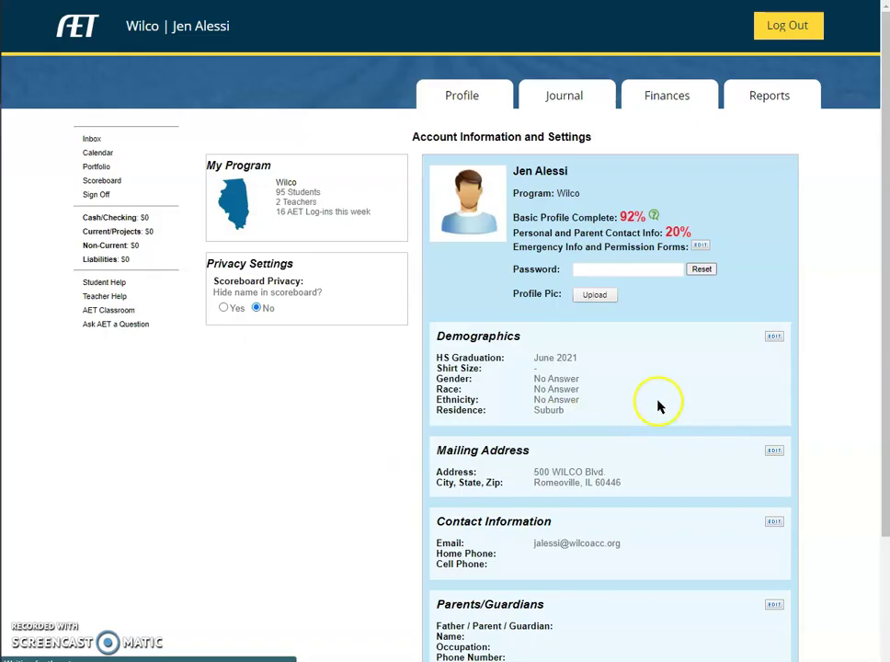
Edit the Demographics to set Gender to Male and save.
click(774, 337)
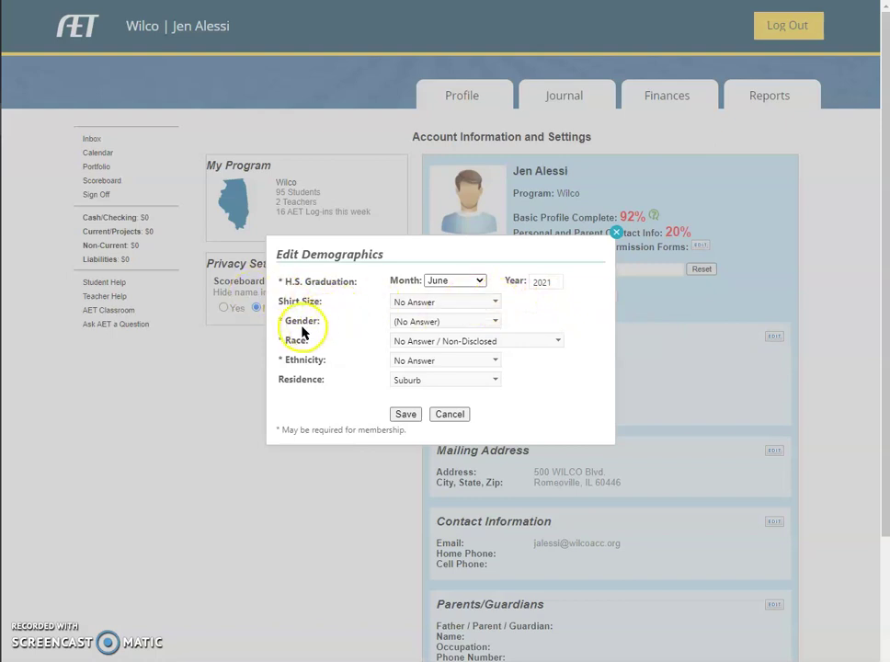
click(439, 321)
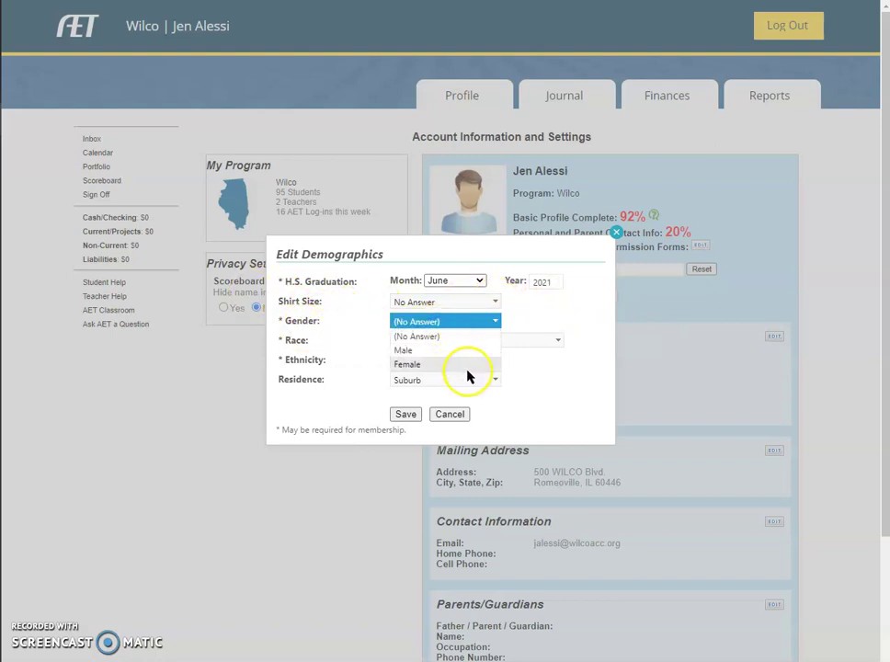
click(470, 351)
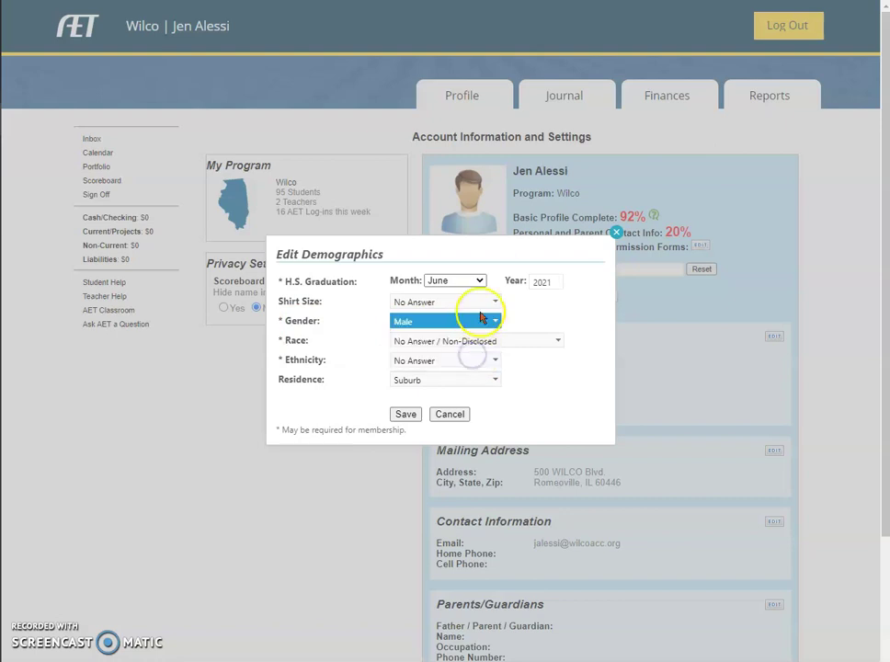
click(406, 414)
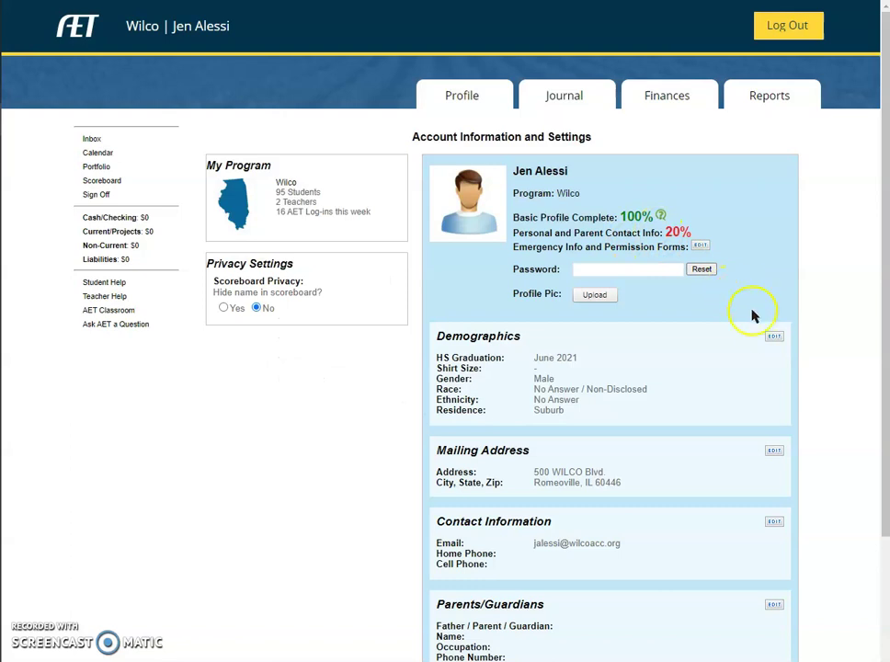
Re-edit the Demographics with Gender (No Answer) and Race White, Non-Hispanic, and save.
click(774, 339)
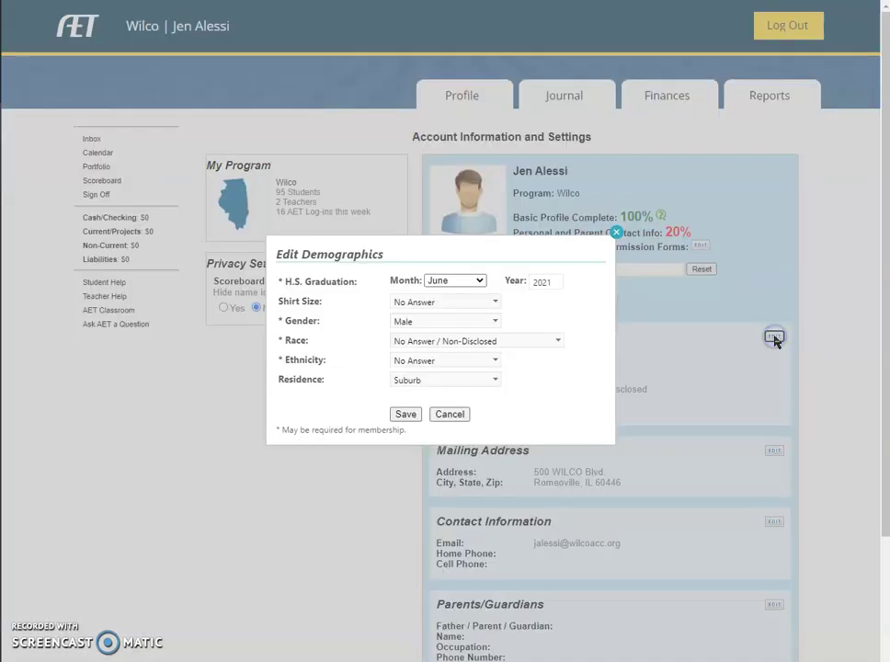
click(460, 322)
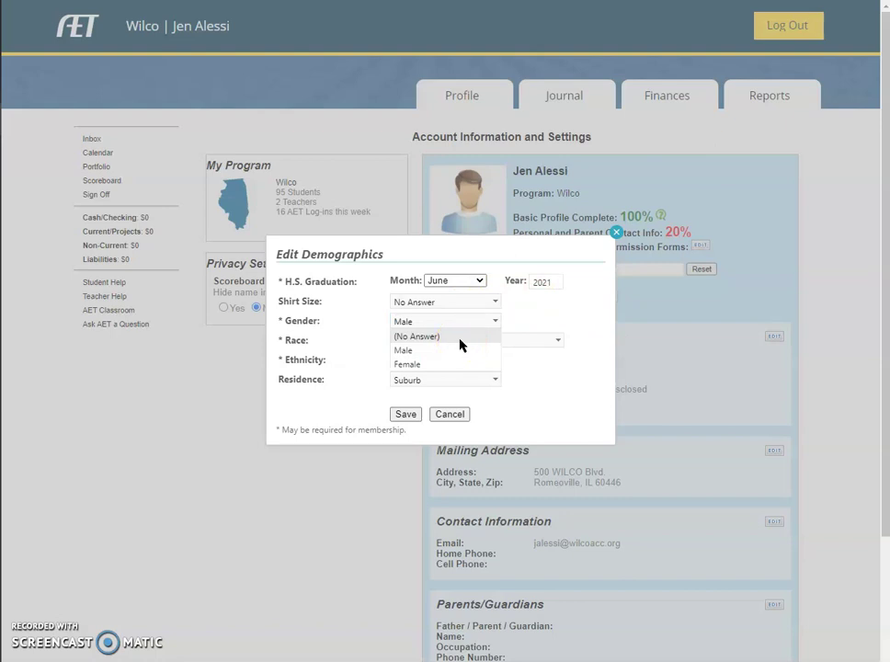
click(458, 352)
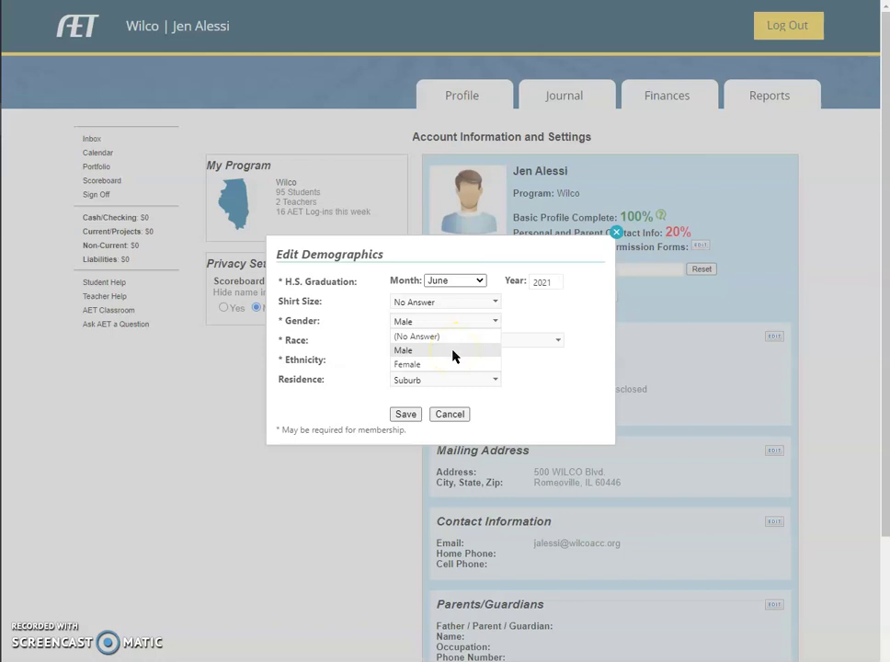
click(452, 354)
click(450, 330)
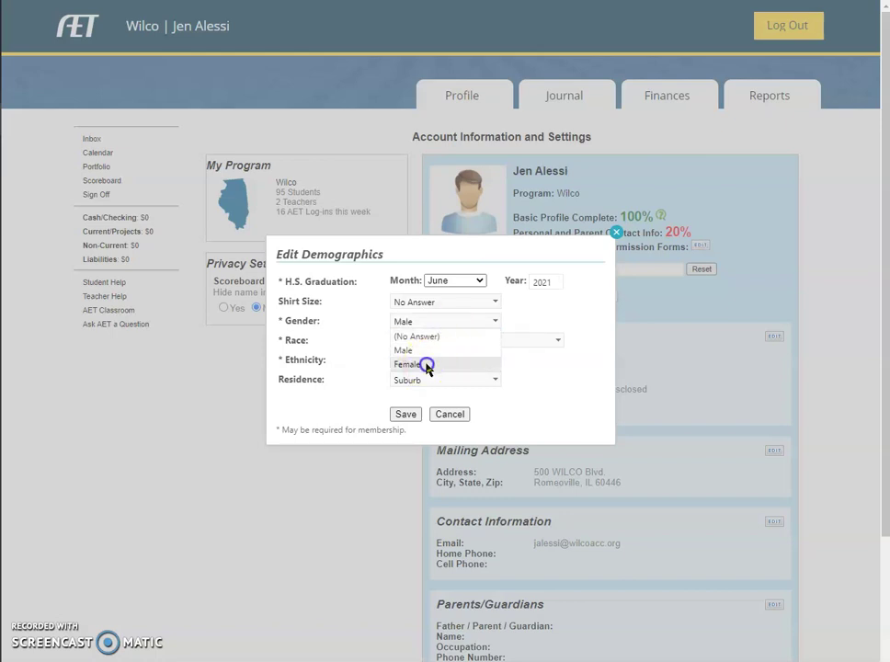
click(427, 365)
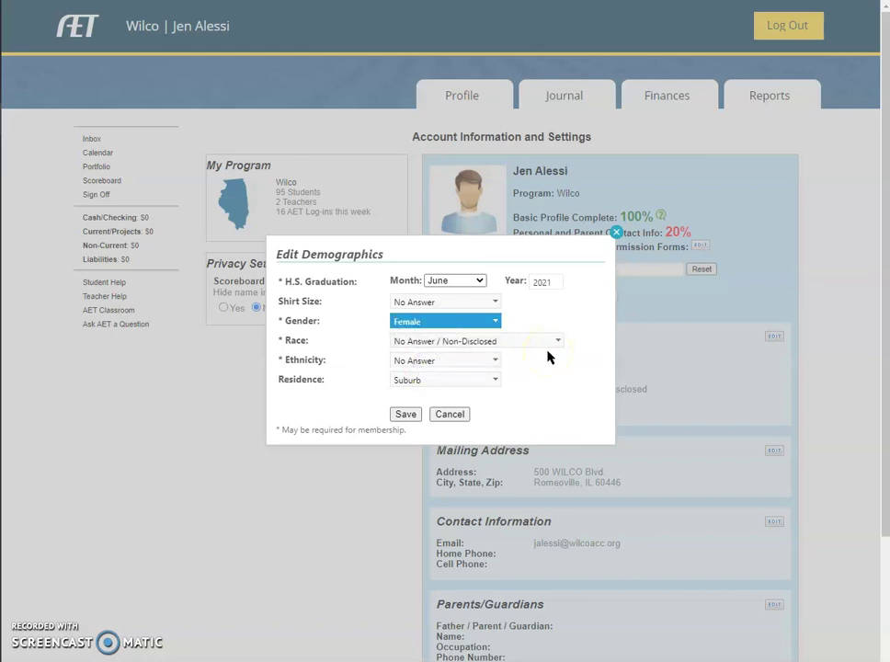
click(446, 321)
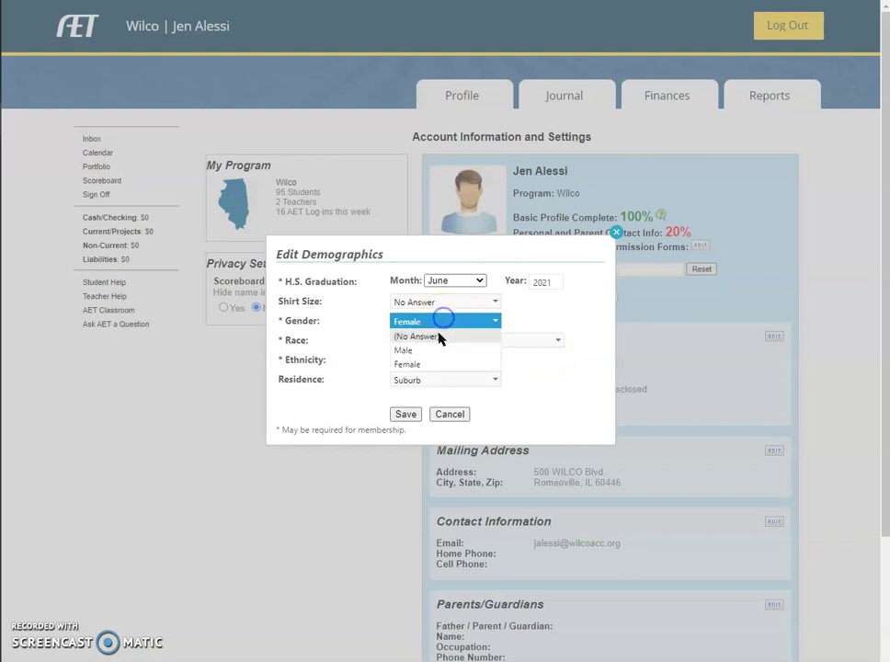
click(441, 337)
click(467, 342)
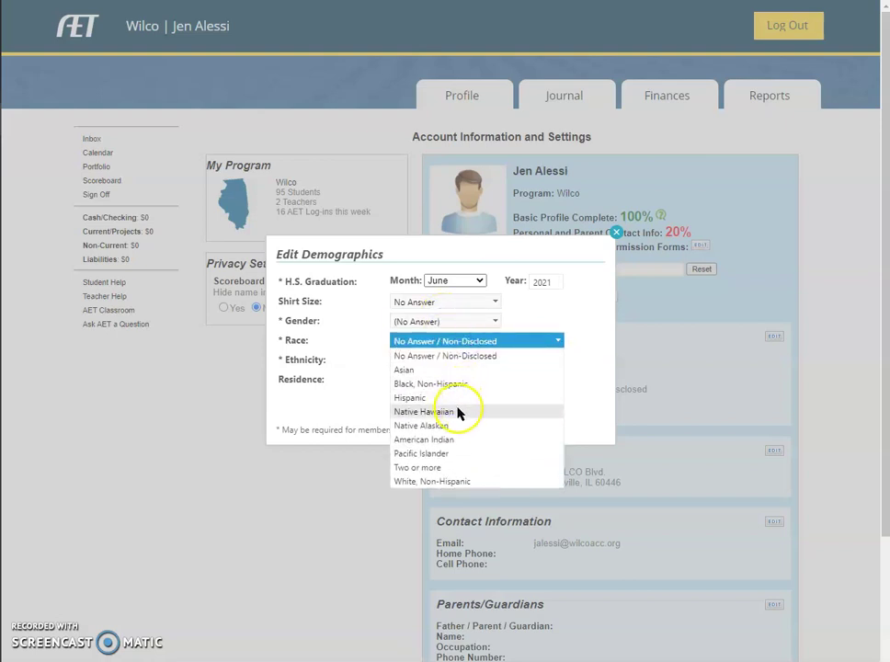
click(444, 482)
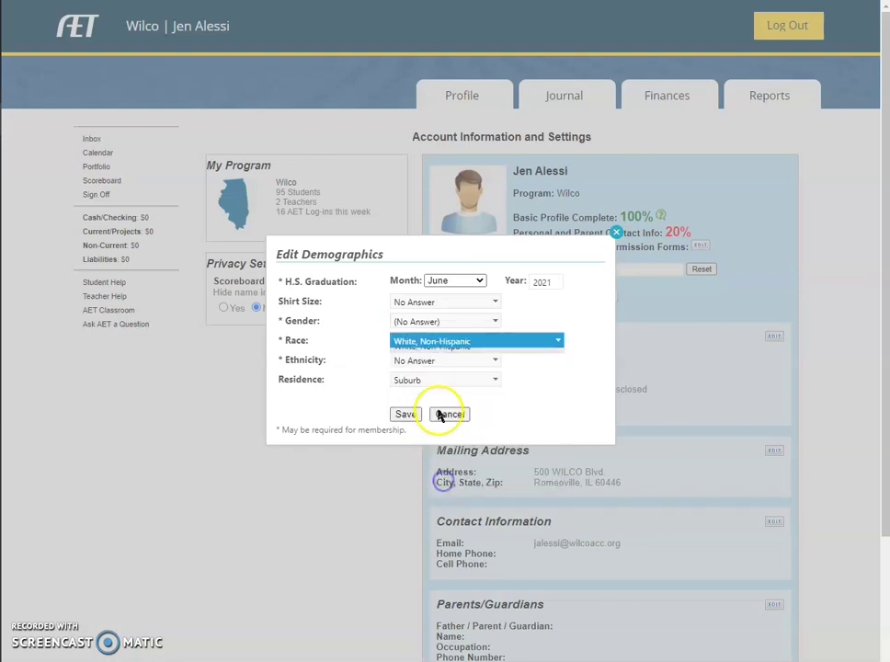
click(406, 413)
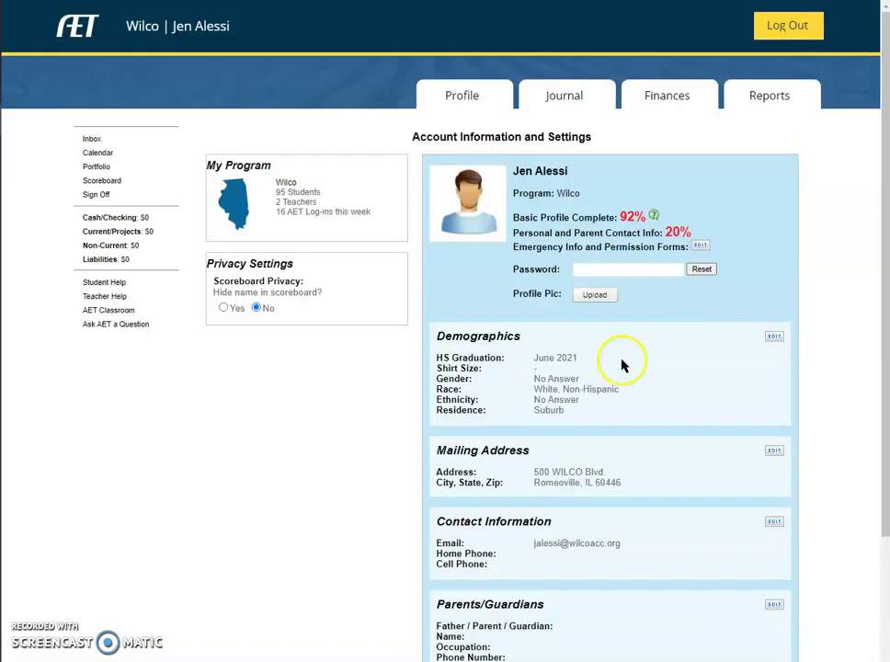
Edit the Demographics to Gender Female and Race No Answer / Non-Disclosed, and save.
click(773, 338)
click(431, 322)
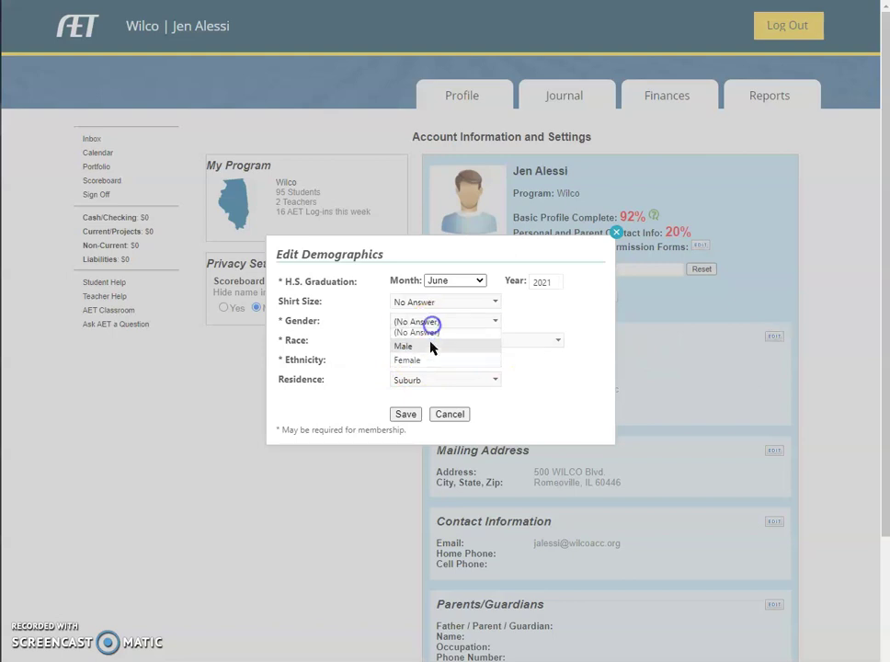
click(421, 361)
click(433, 342)
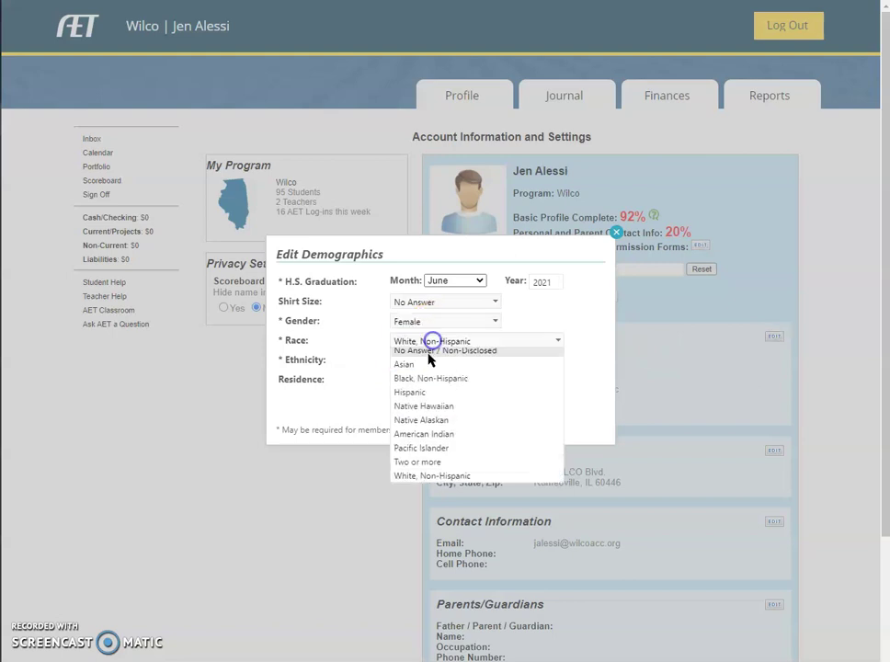
click(428, 352)
click(542, 395)
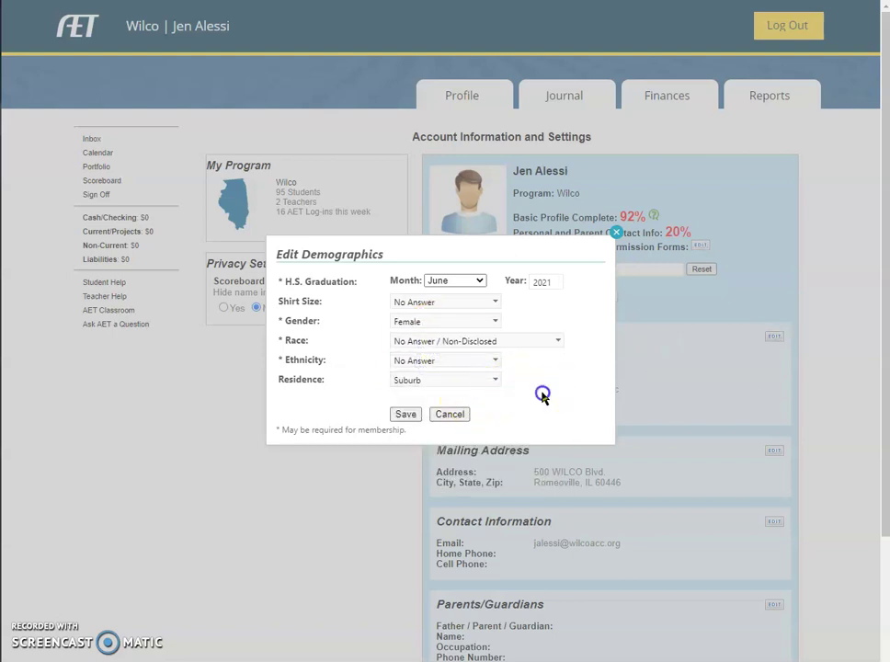
click(402, 416)
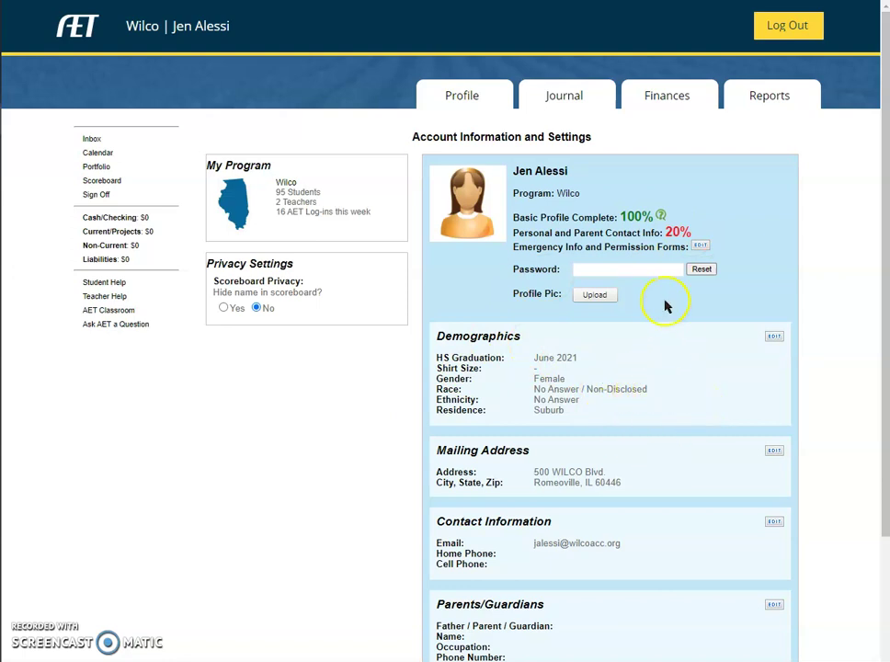
drag(513, 217, 592, 215)
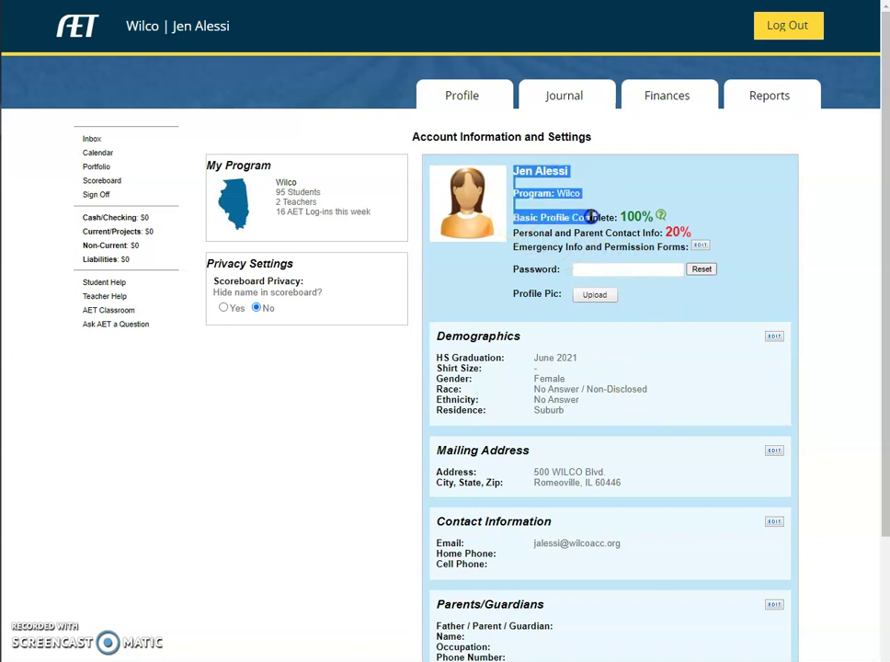
click(596, 215)
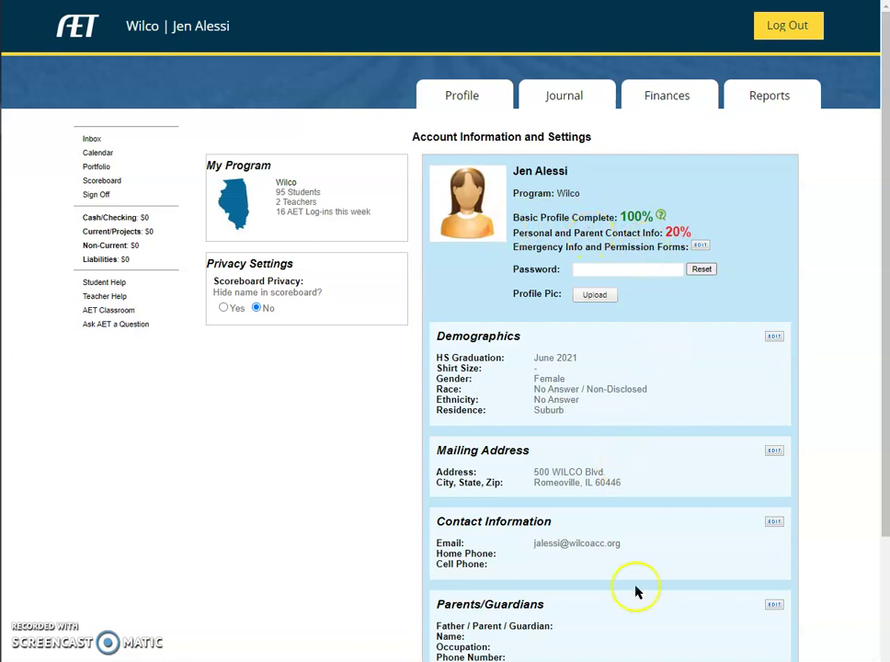
scroll(635, 606, down, 3)
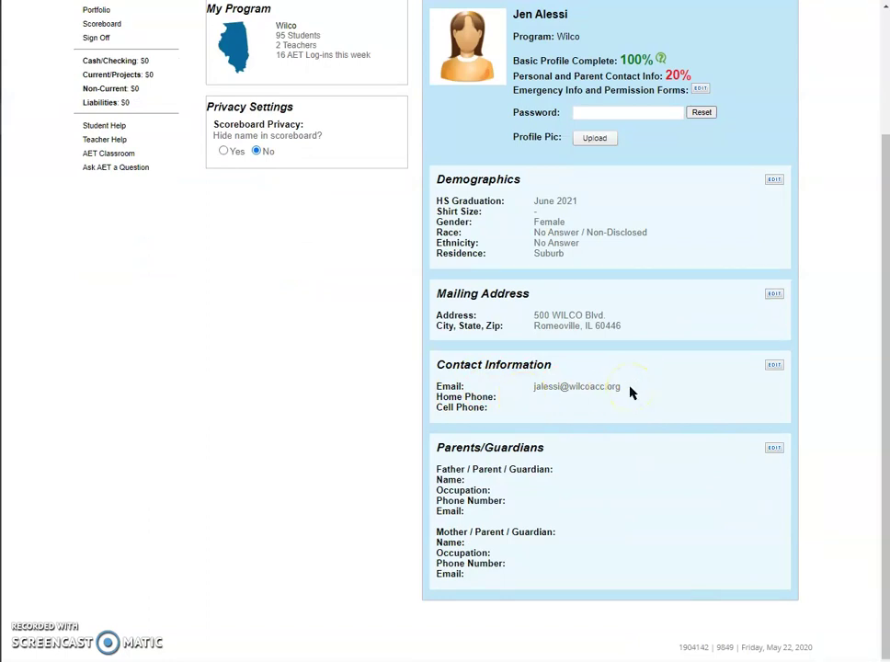
scroll(714, 464, up, 3)
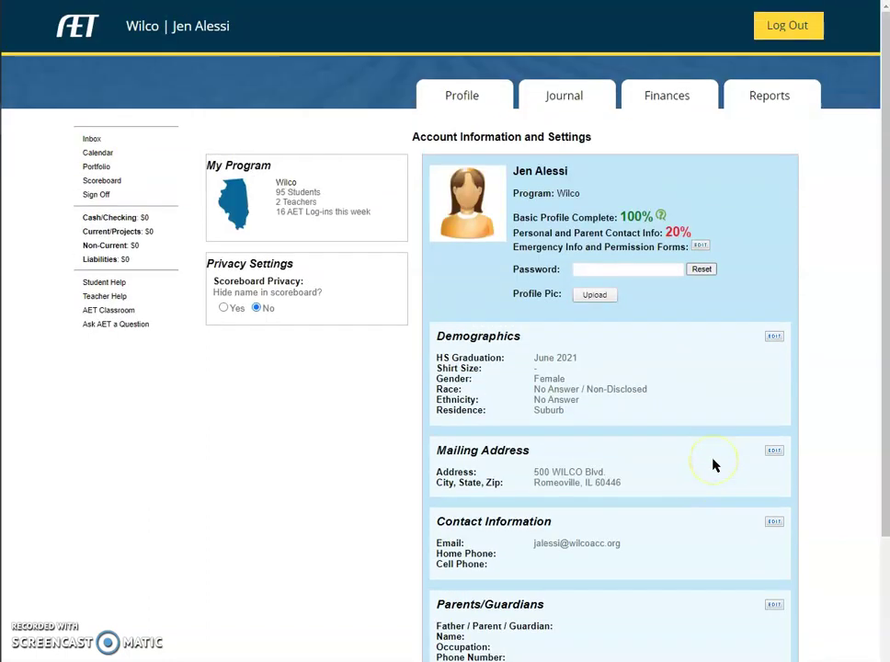